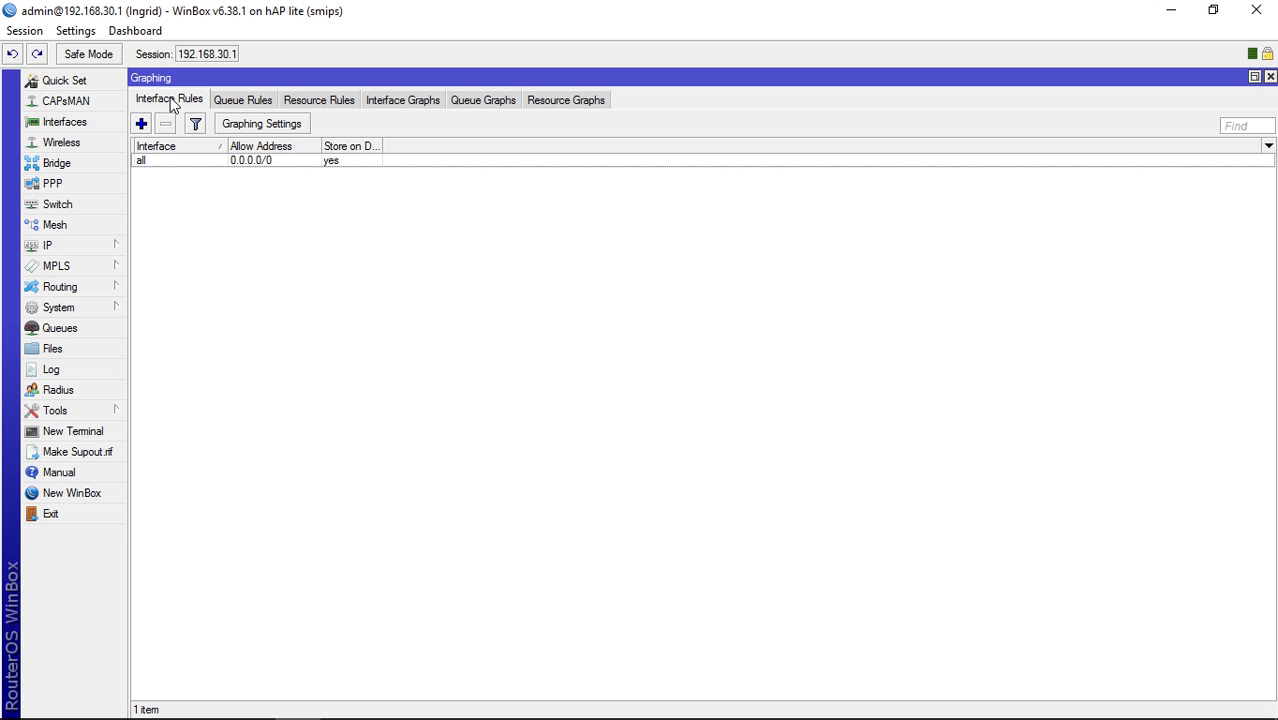
Check the storage interval options in the graphing settings, leaving the interval as it is
click(258, 124)
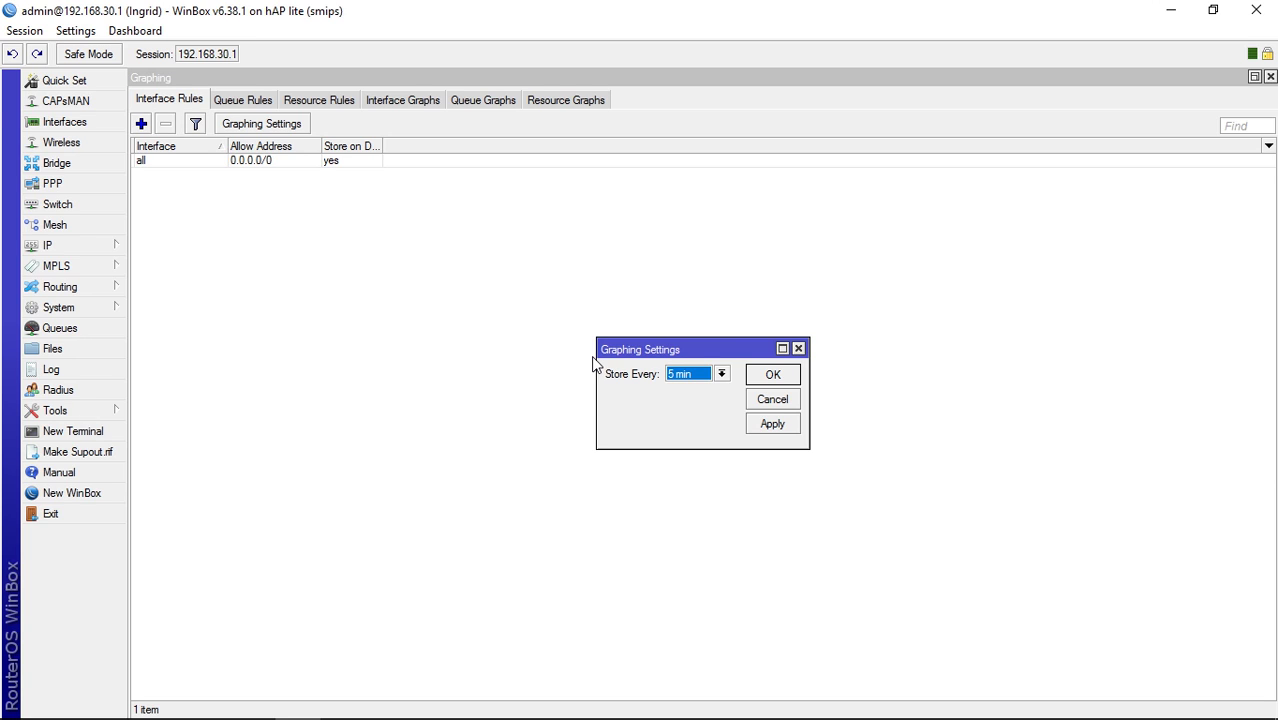
click(722, 373)
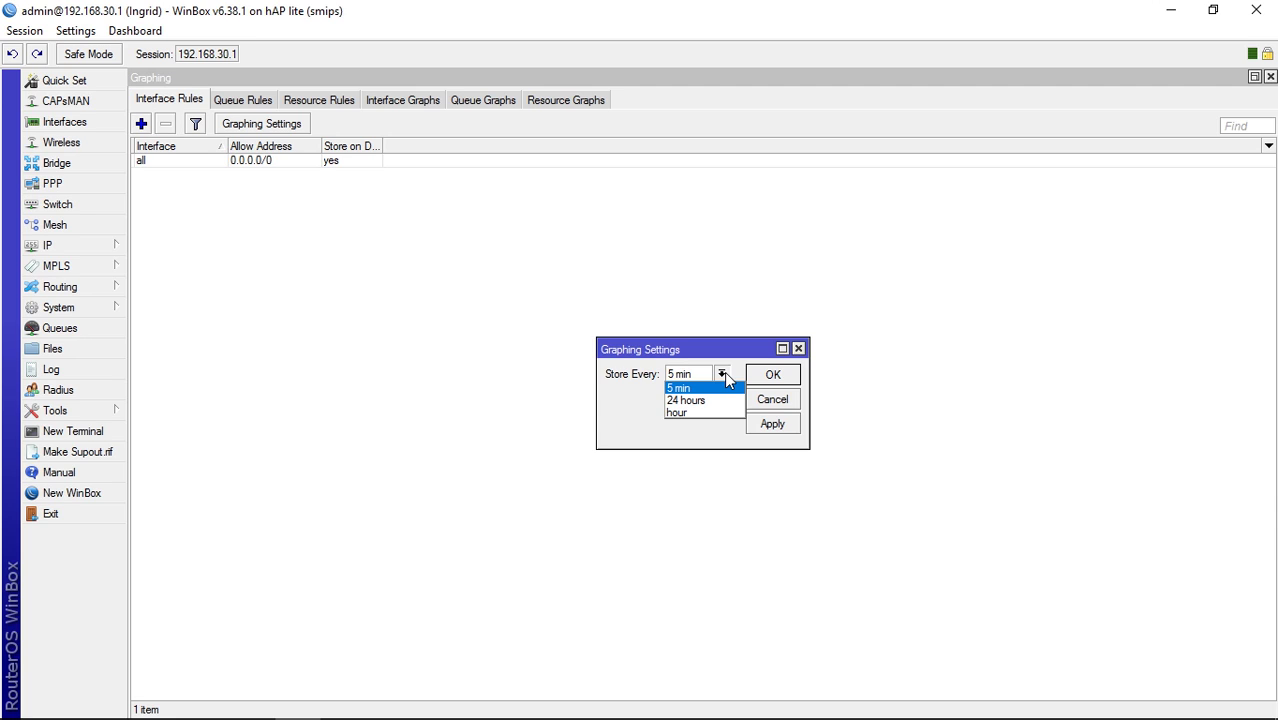
click(722, 374)
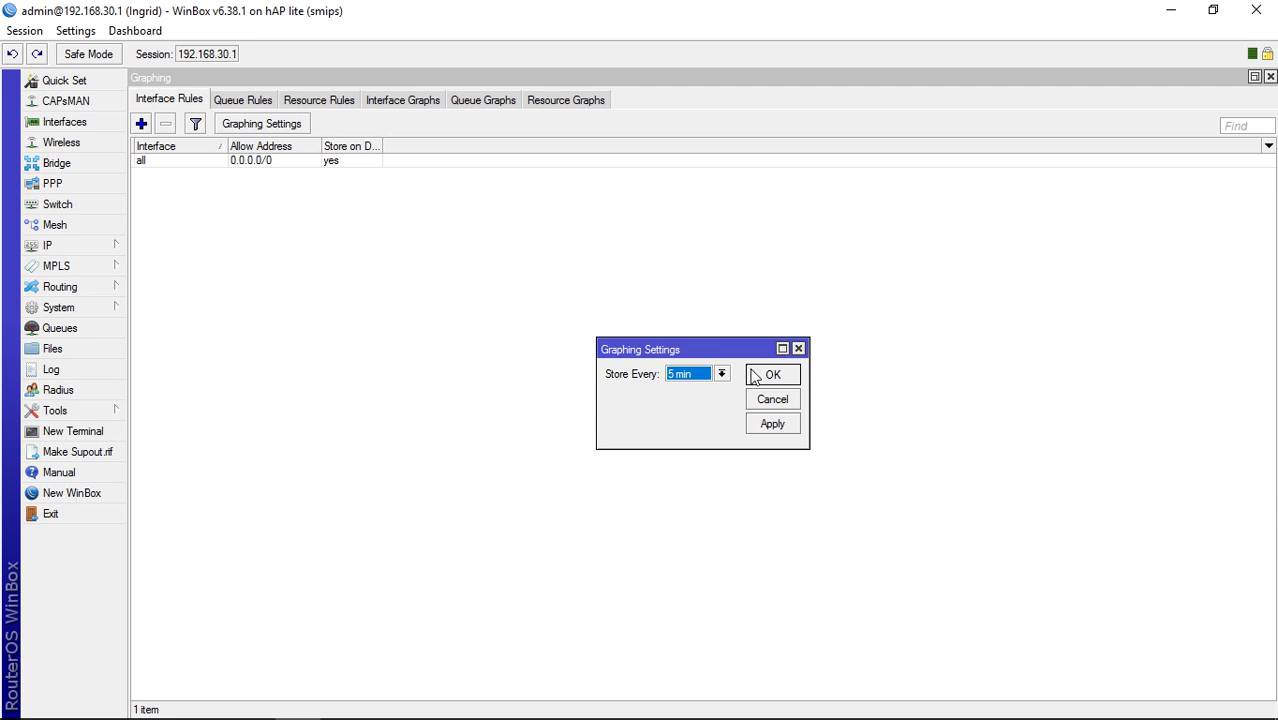
click(799, 349)
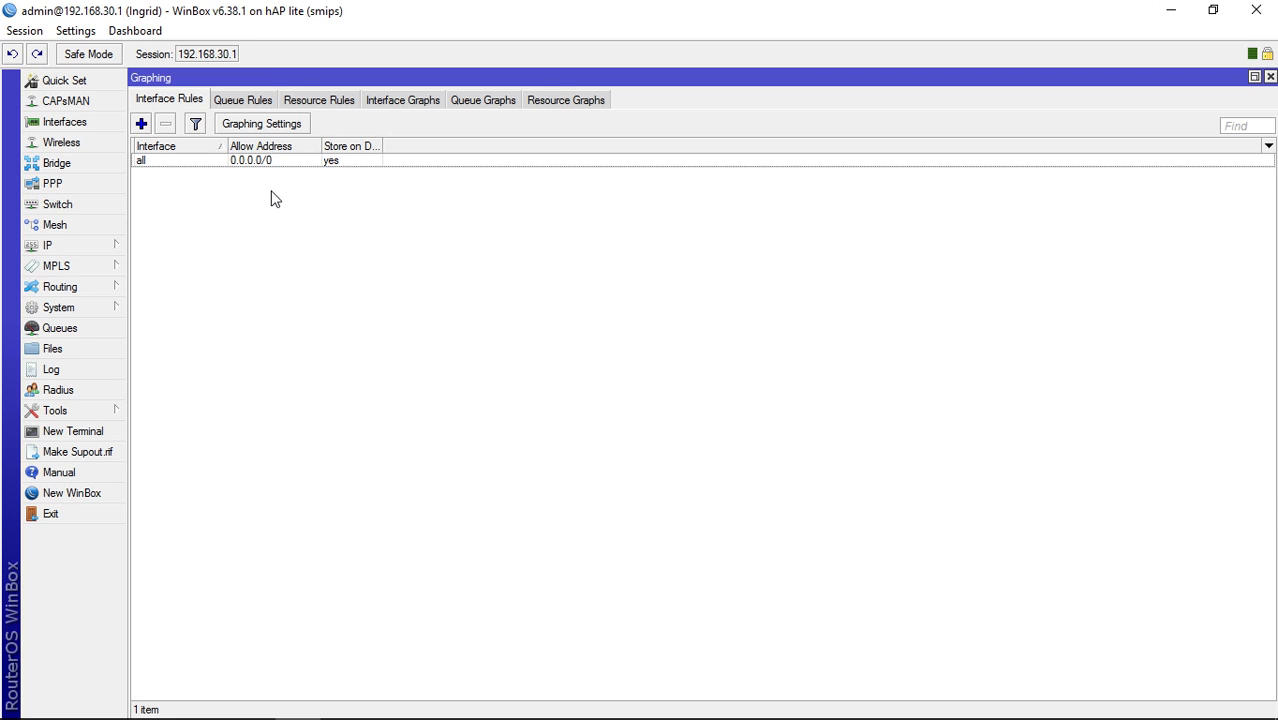
Check which interfaces a new interface graphing rule can cover, and close the rule without saving it
click(143, 124)
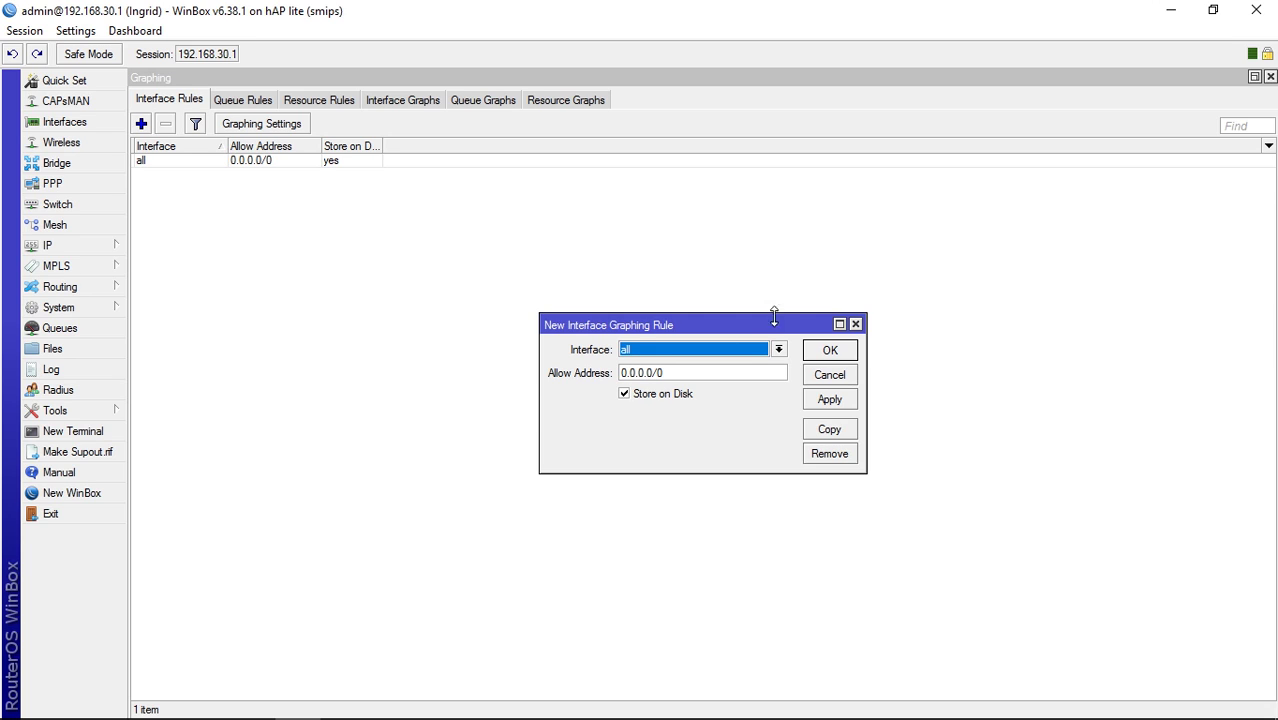
click(778, 350)
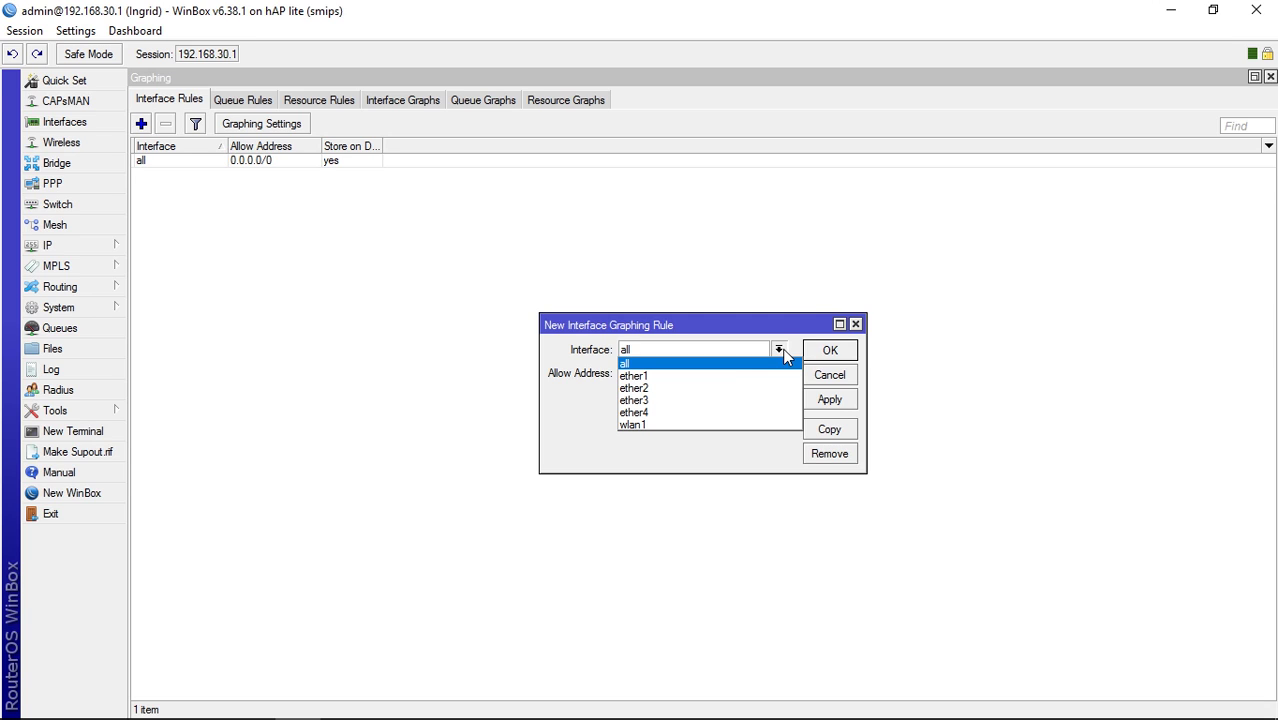
click(613, 384)
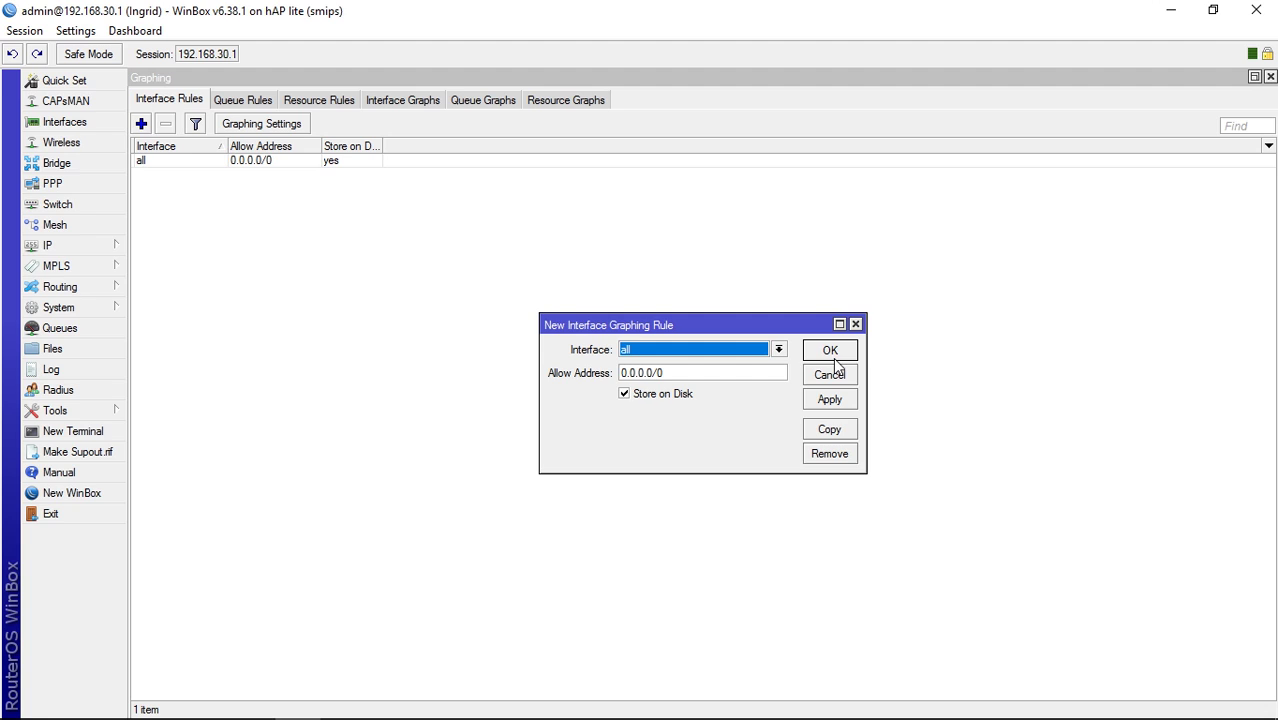
click(856, 324)
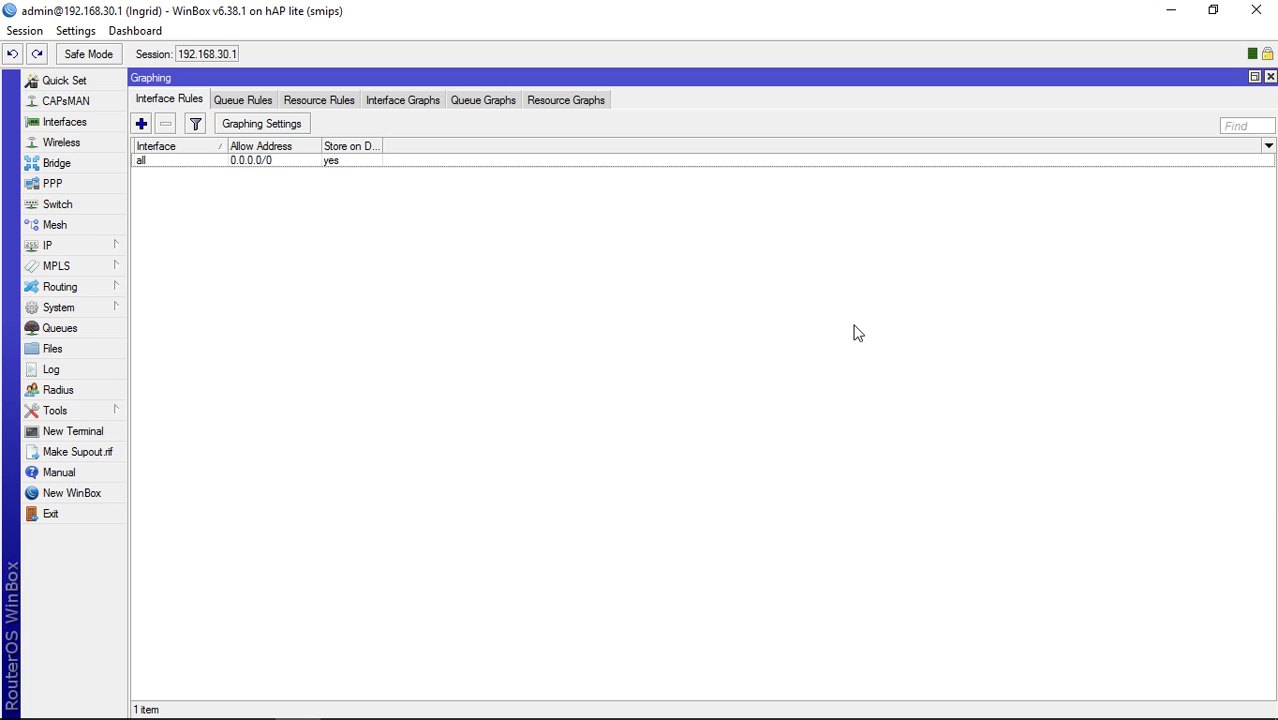
Add a queue graphing rule for all simple queues, allowing address 0.0.0.0/0, with Store on Disk and Allow Target enabled
click(243, 100)
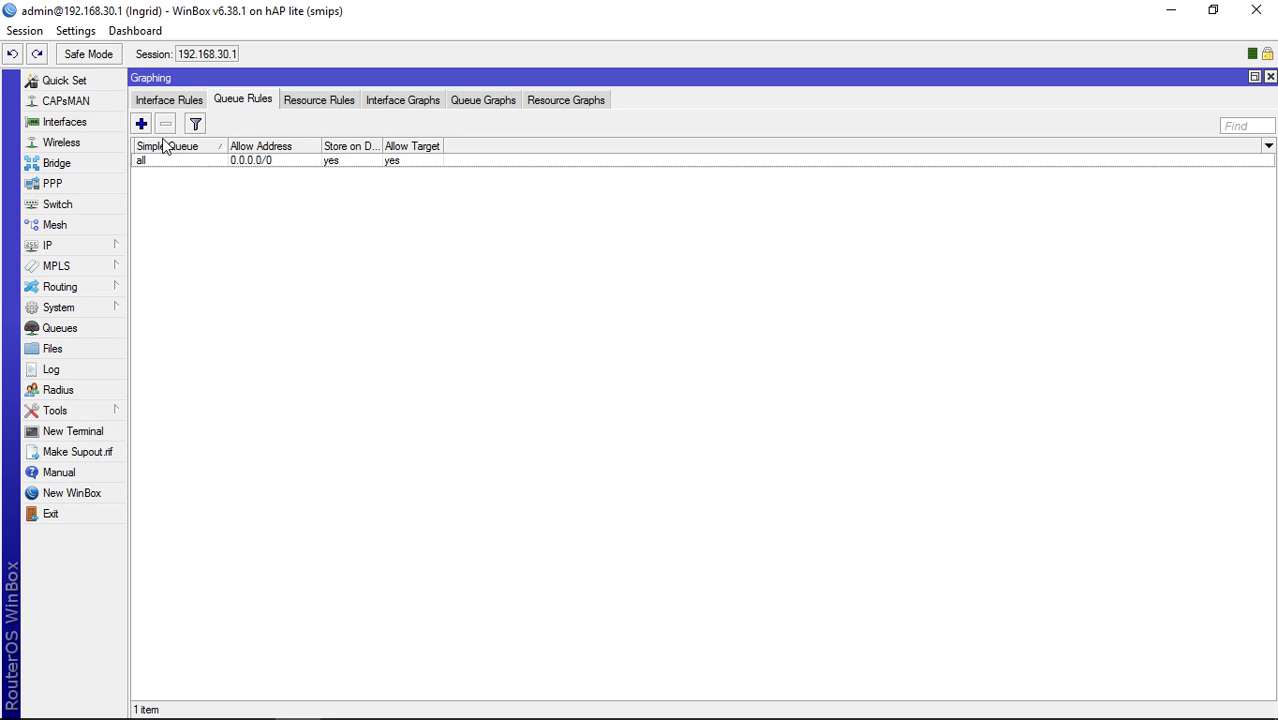
click(143, 125)
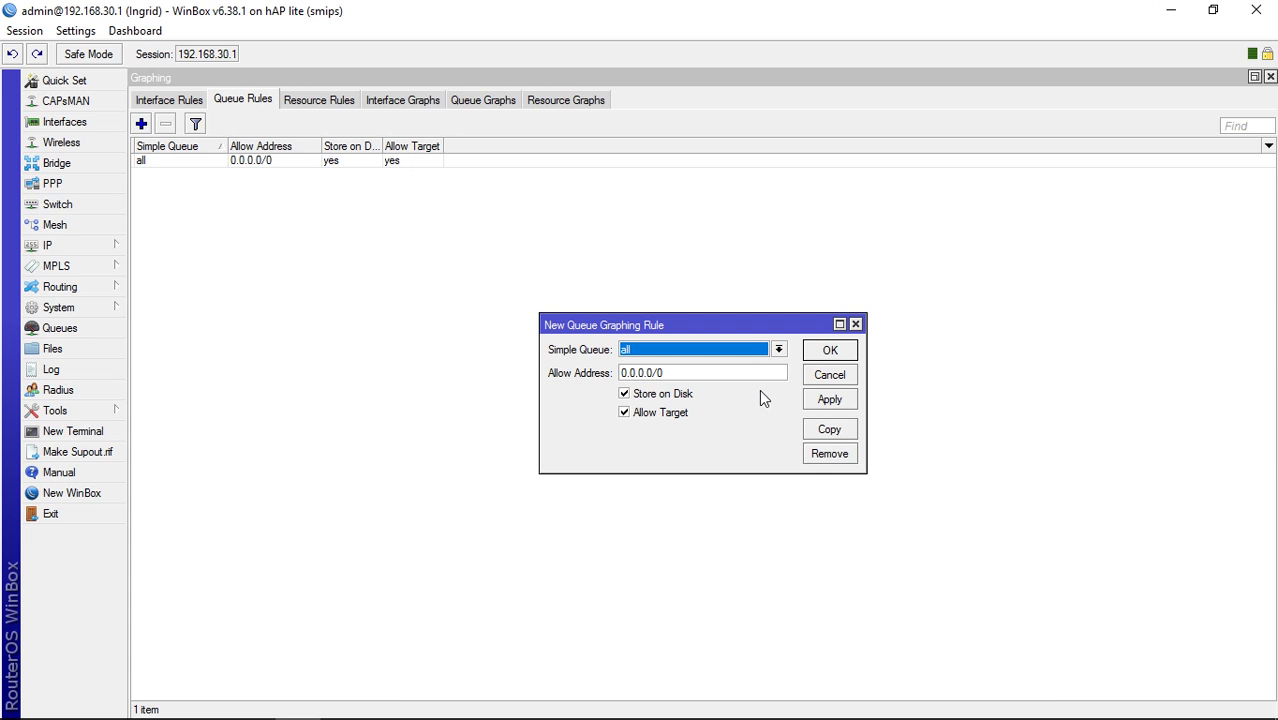
click(778, 350)
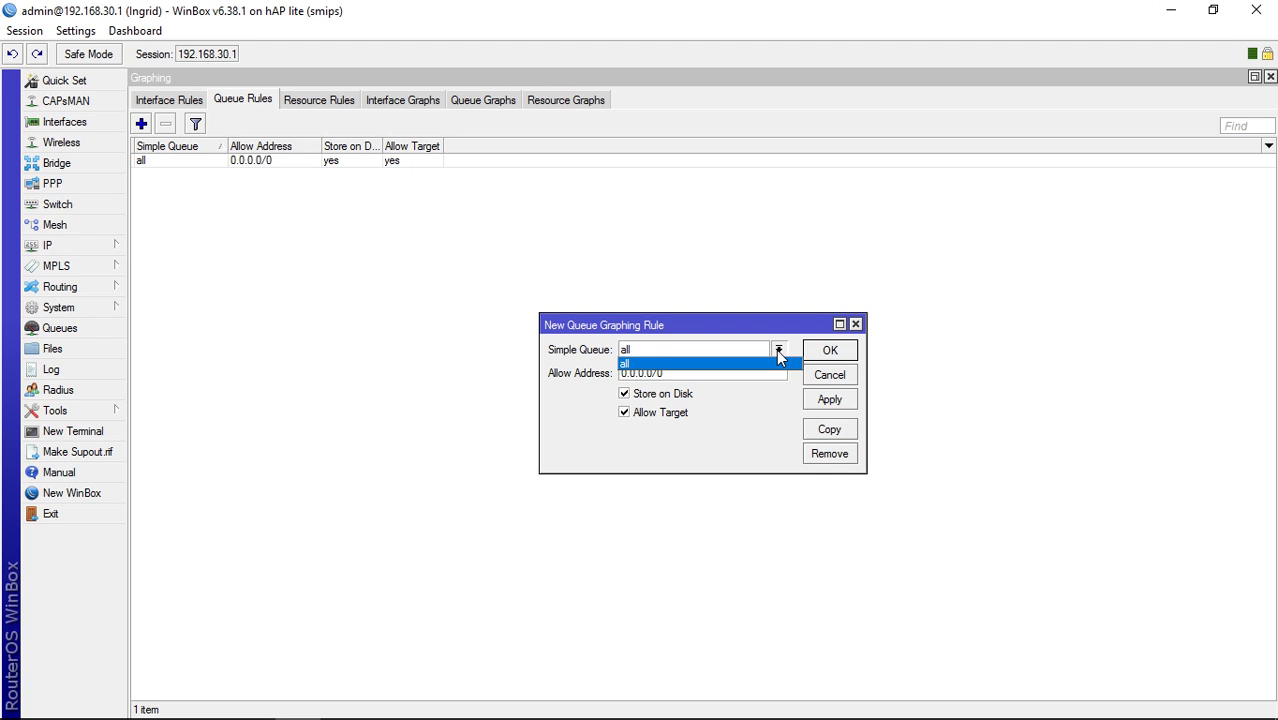
click(777, 352)
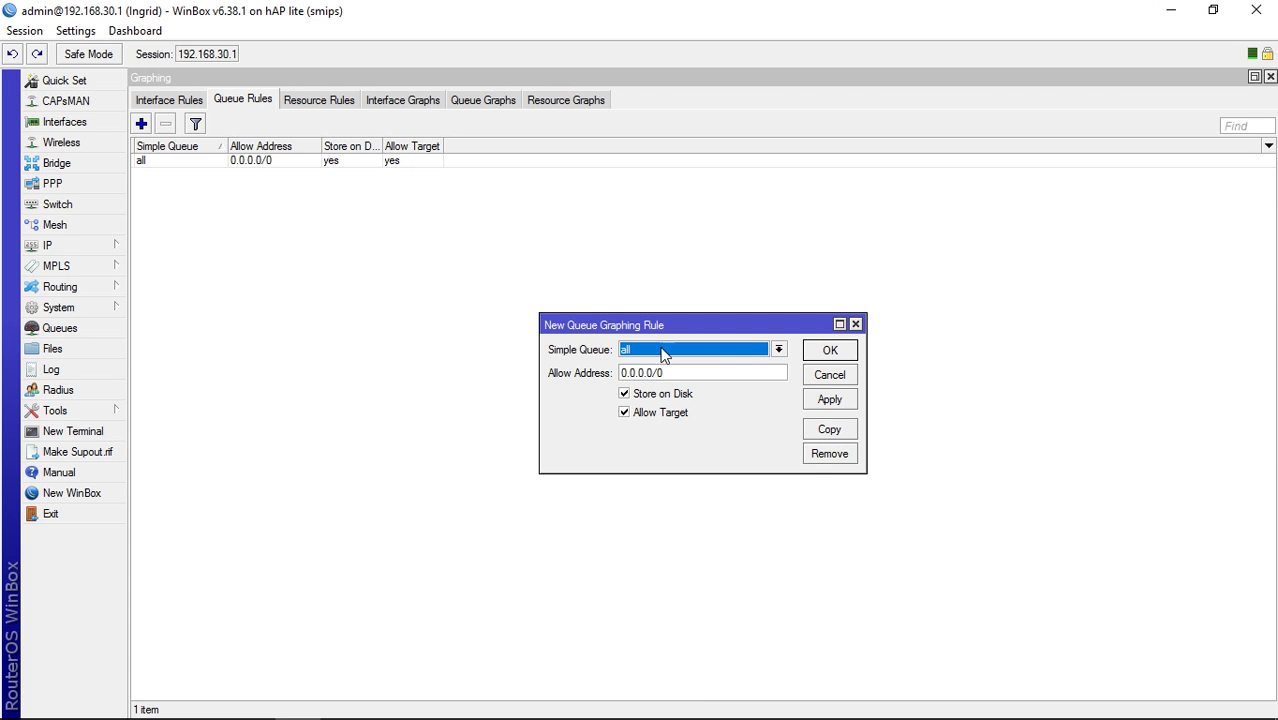
click(830, 352)
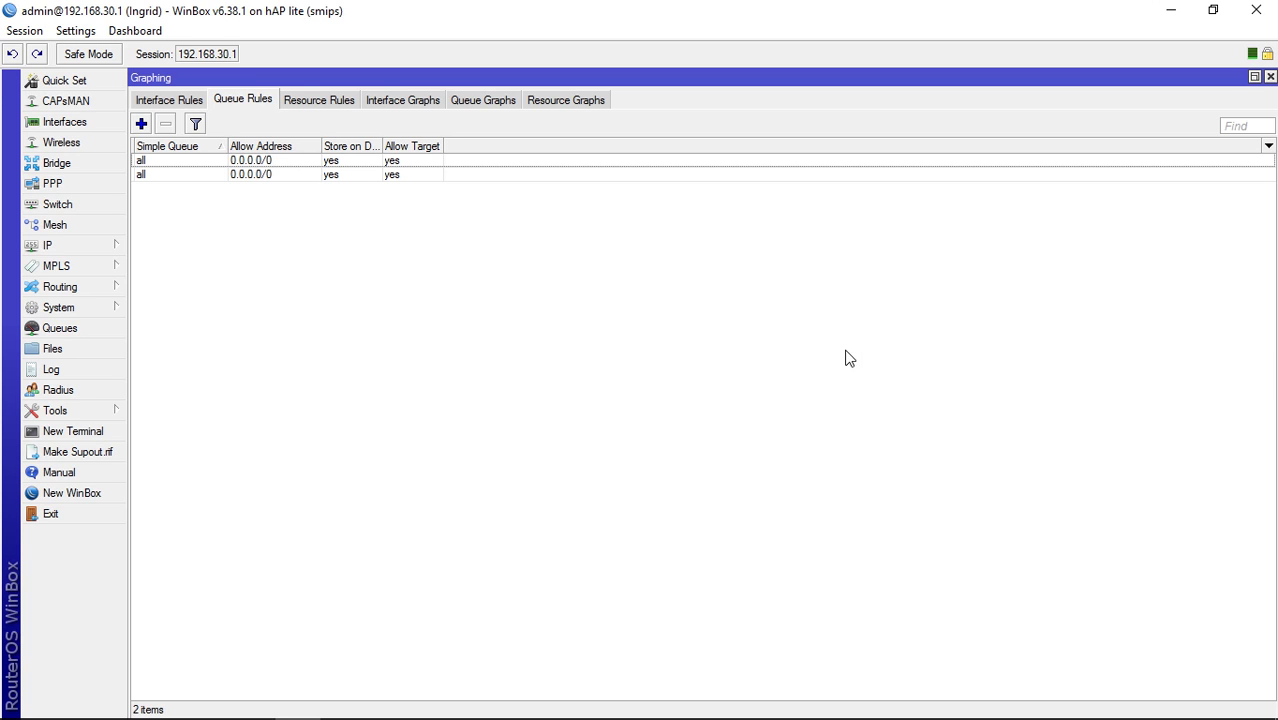
Inspect the allowed address and disk storage options of a resource graphing rule, and close it without changes
click(299, 100)
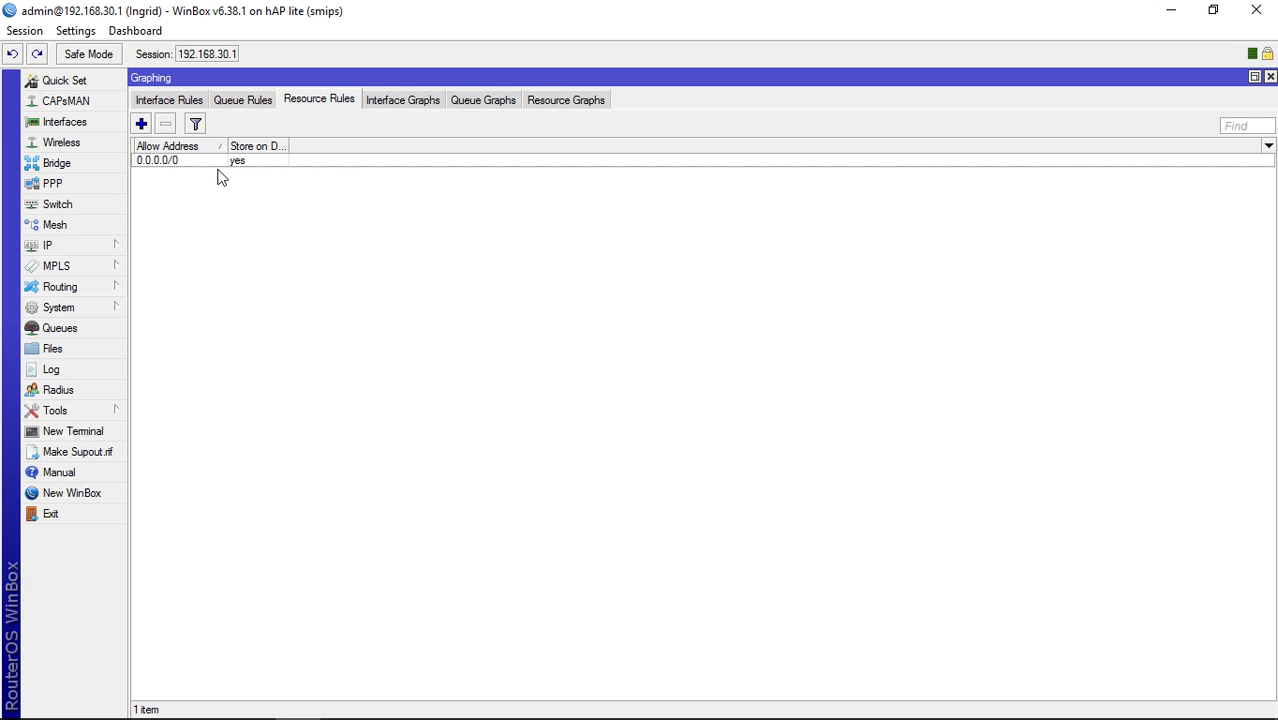
click(141, 123)
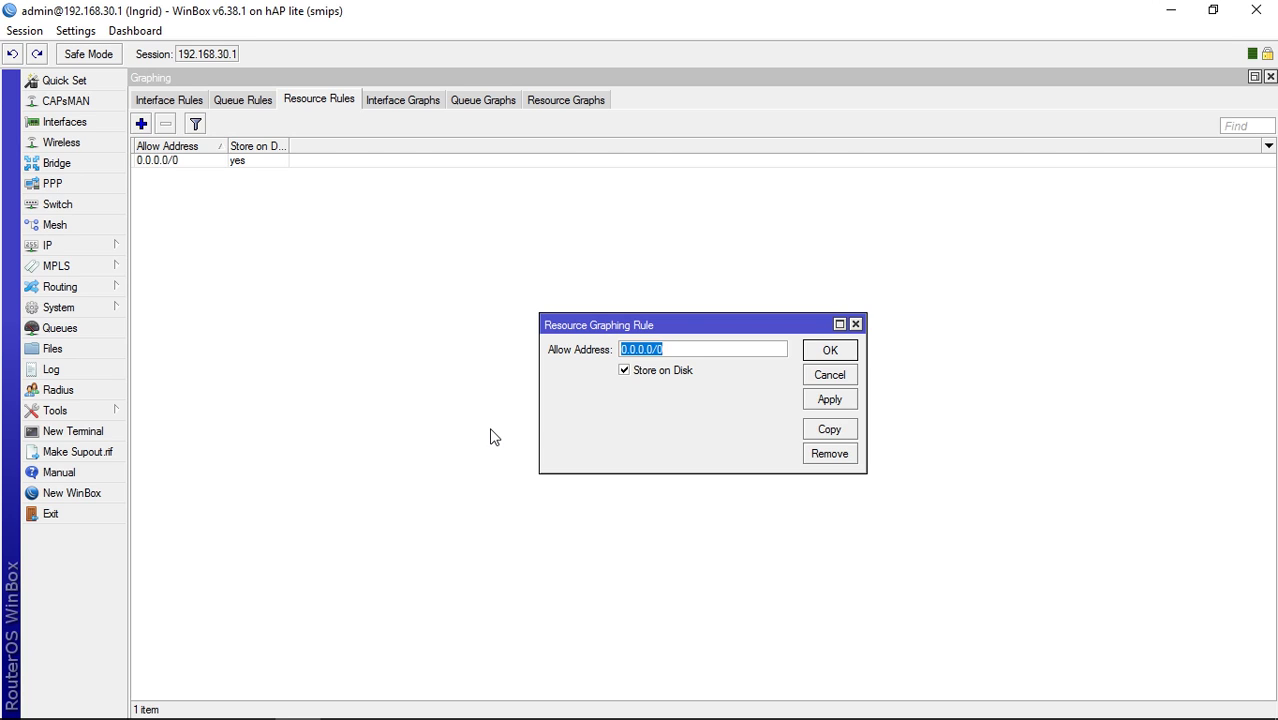
key(Escape)
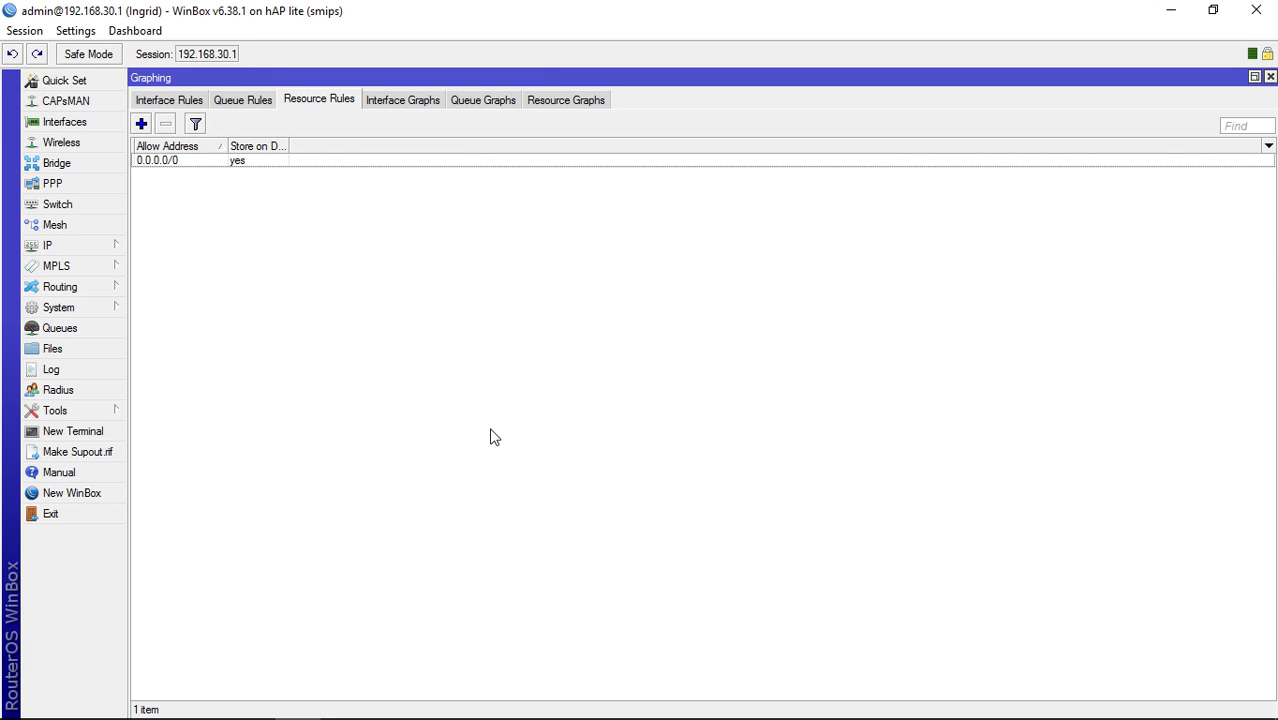
Look through the lists of available interface, queue and resource graphs
click(385, 106)
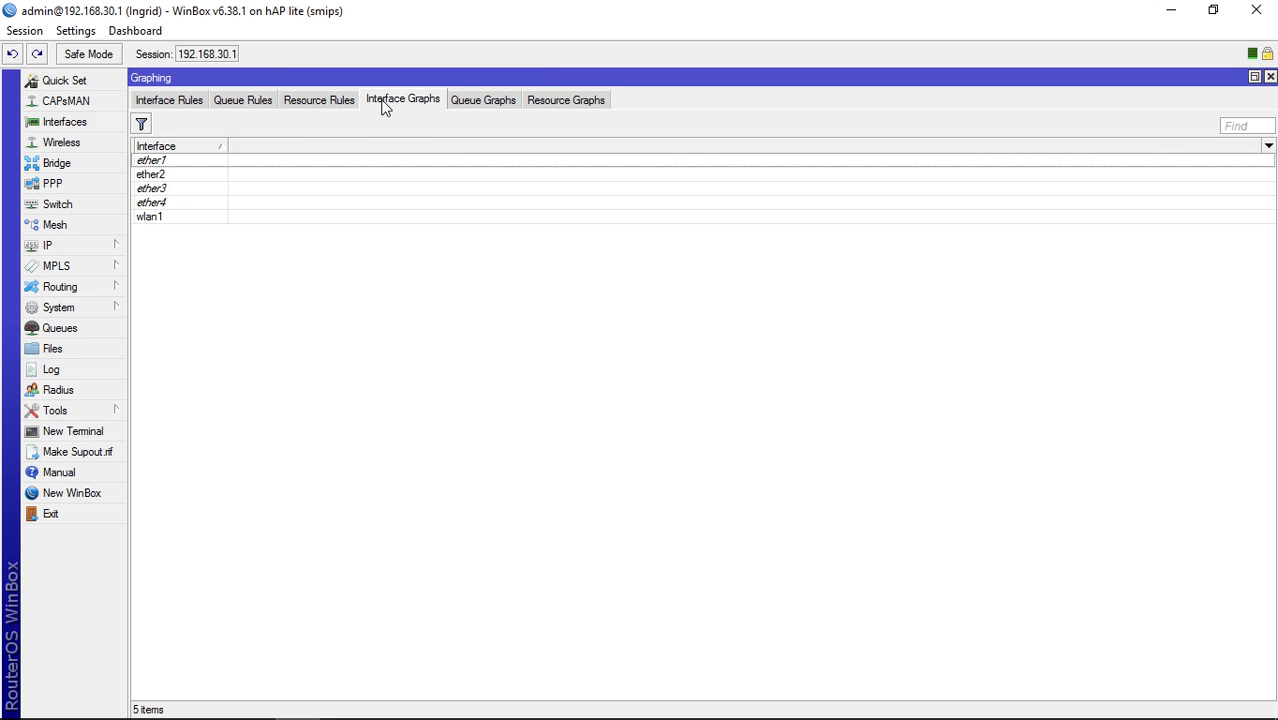
click(483, 104)
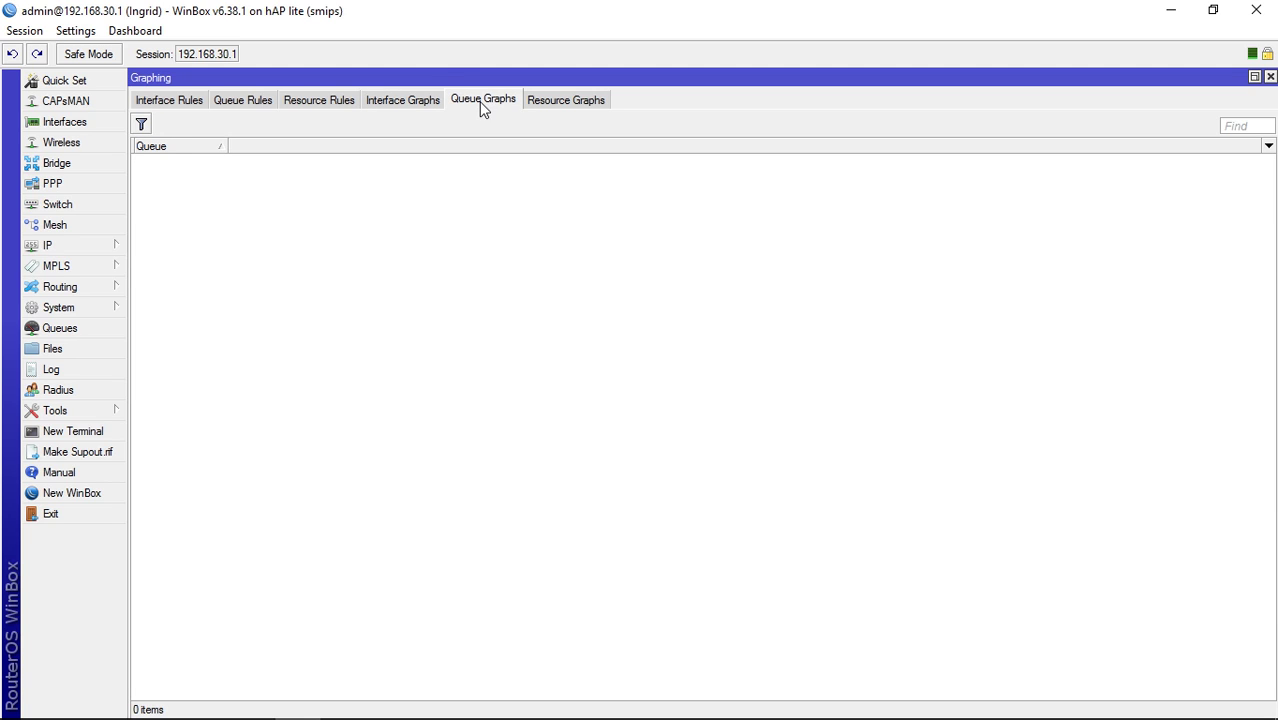
click(550, 104)
View the daily, weekly, monthly and yearly traffic graphs of the ether2 interface, and close them
click(370, 106)
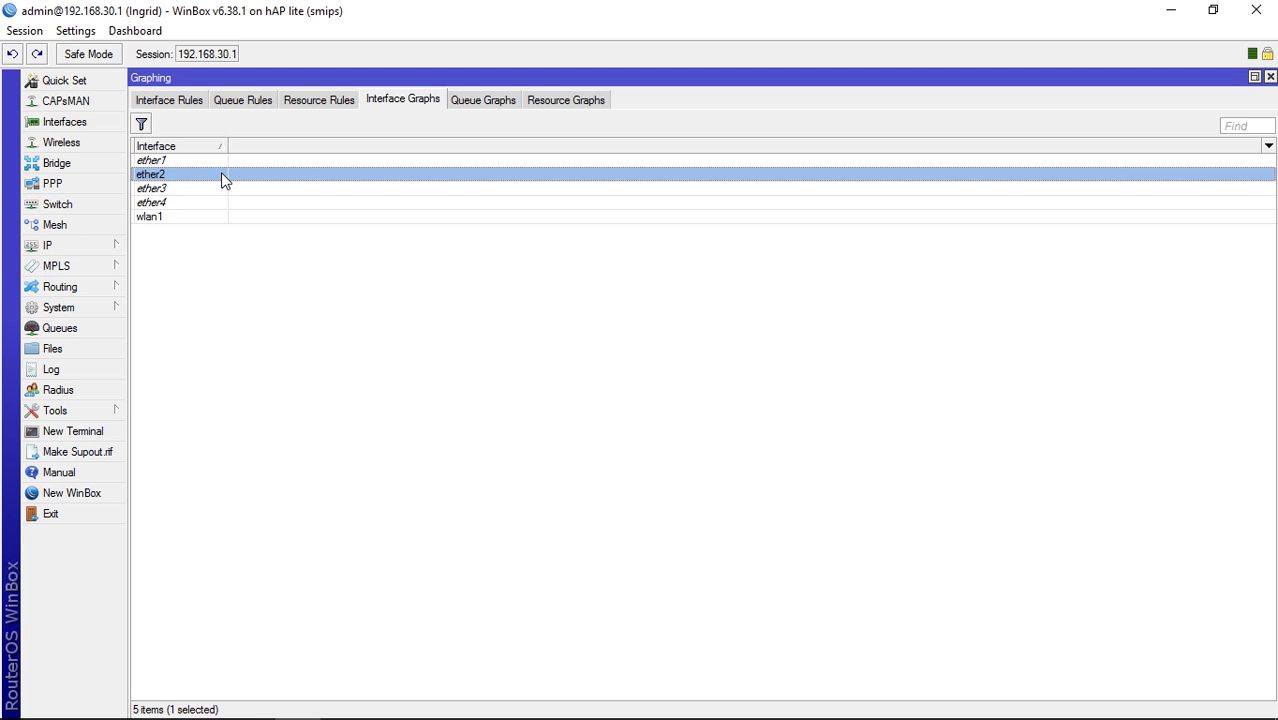
double_click(222, 175)
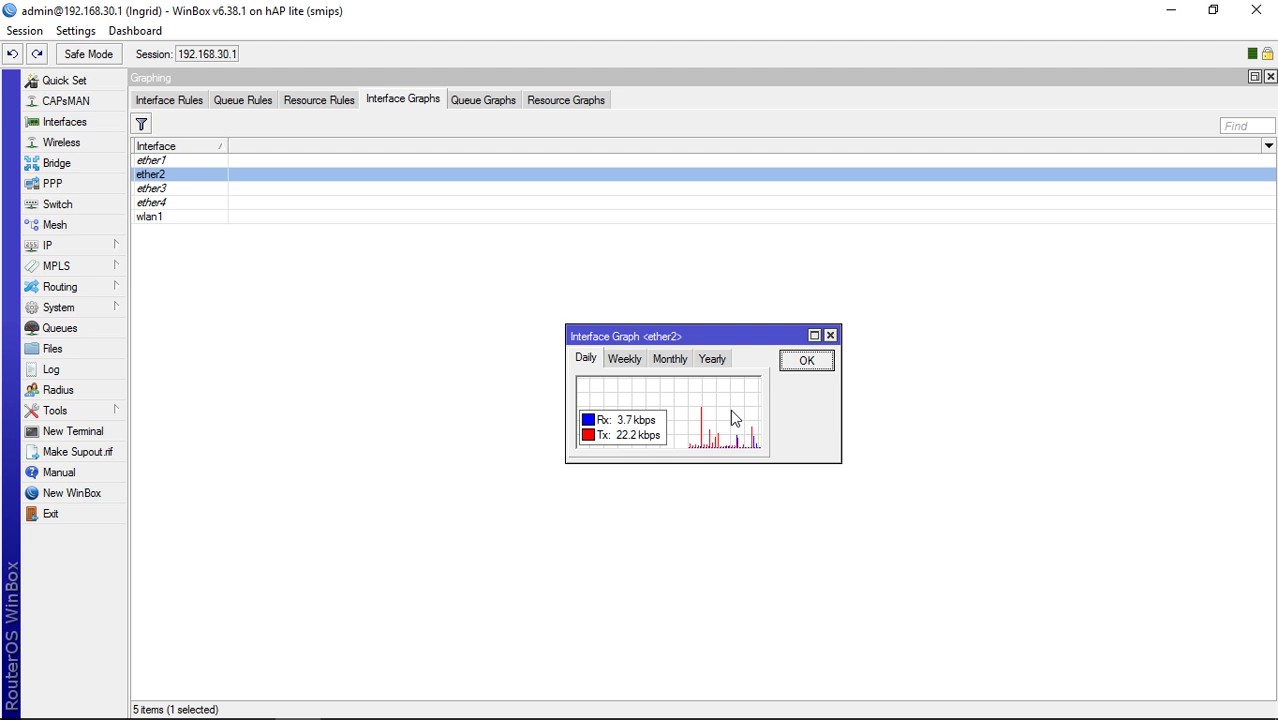
click(633, 362)
click(674, 366)
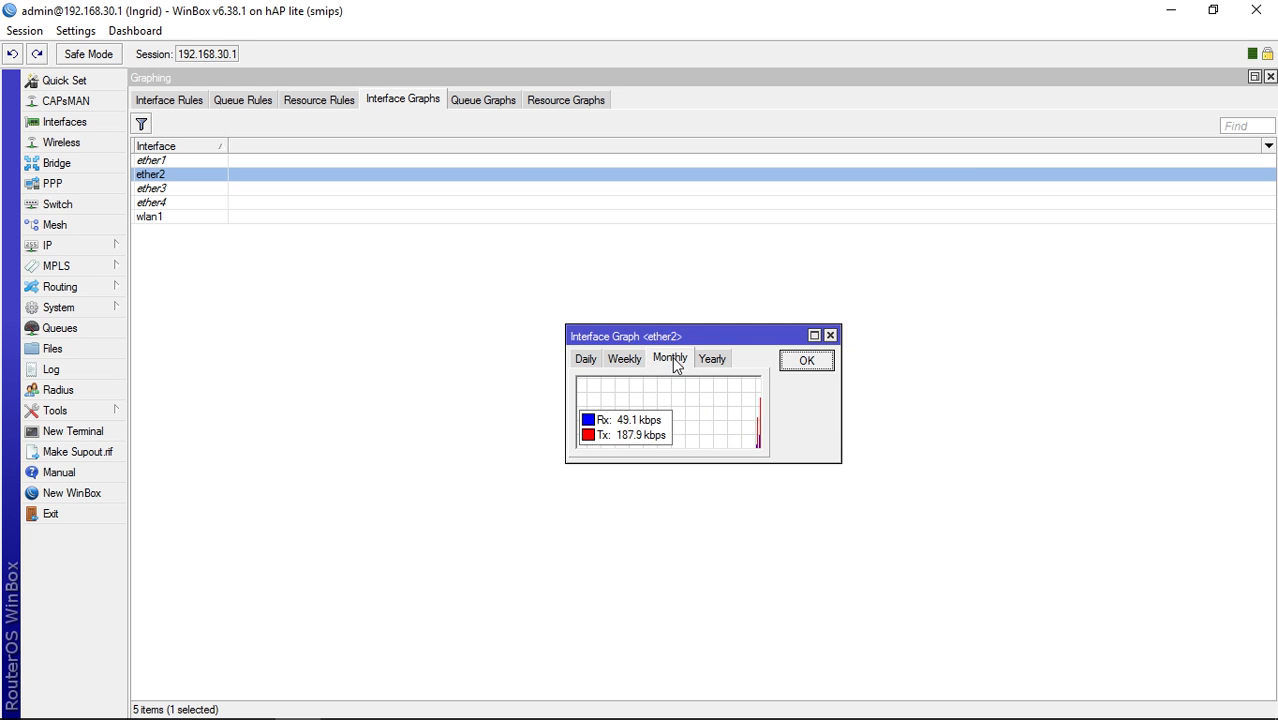
click(712, 372)
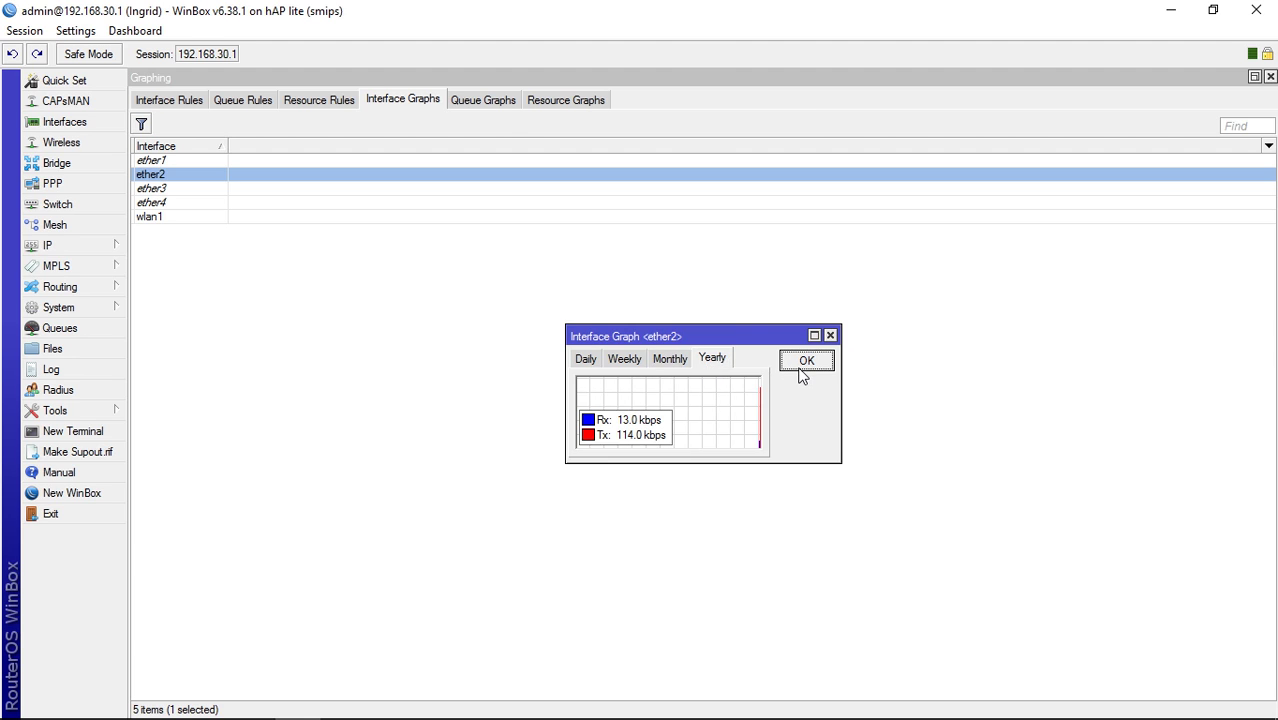
click(800, 368)
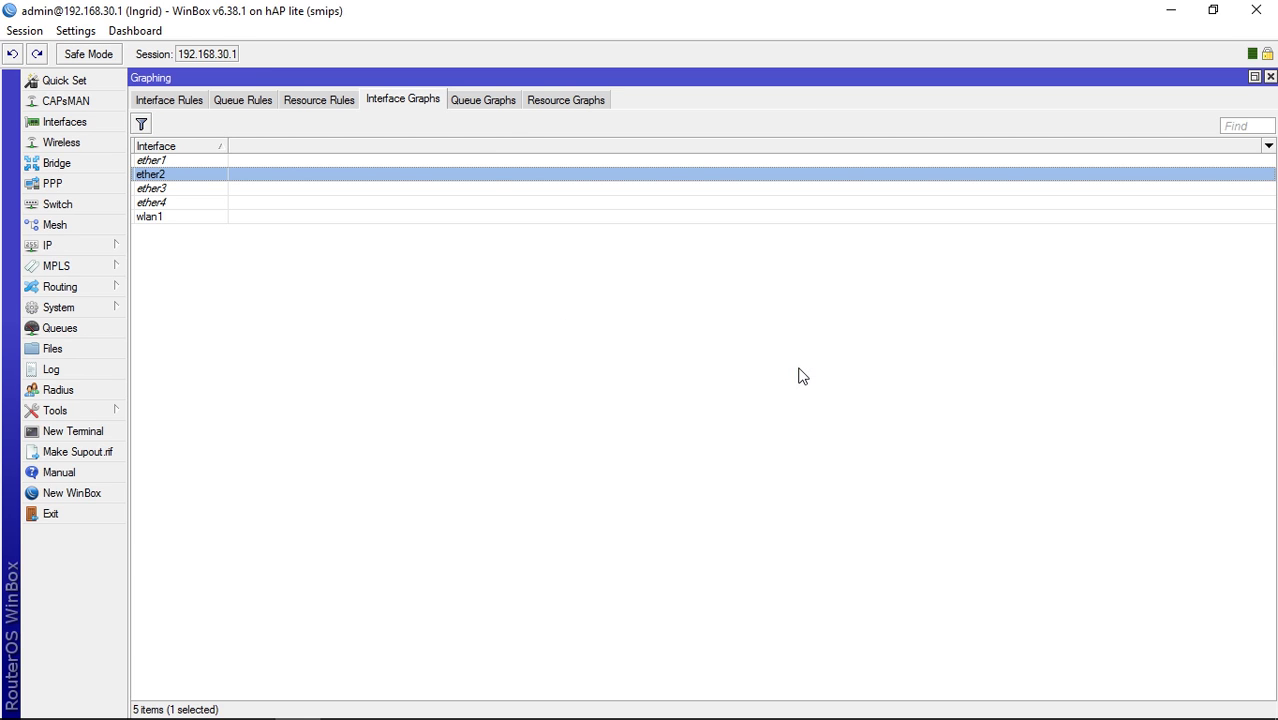
Check the queue graph list and view the CPU, HDD and Memory resource graphs one after another
click(485, 106)
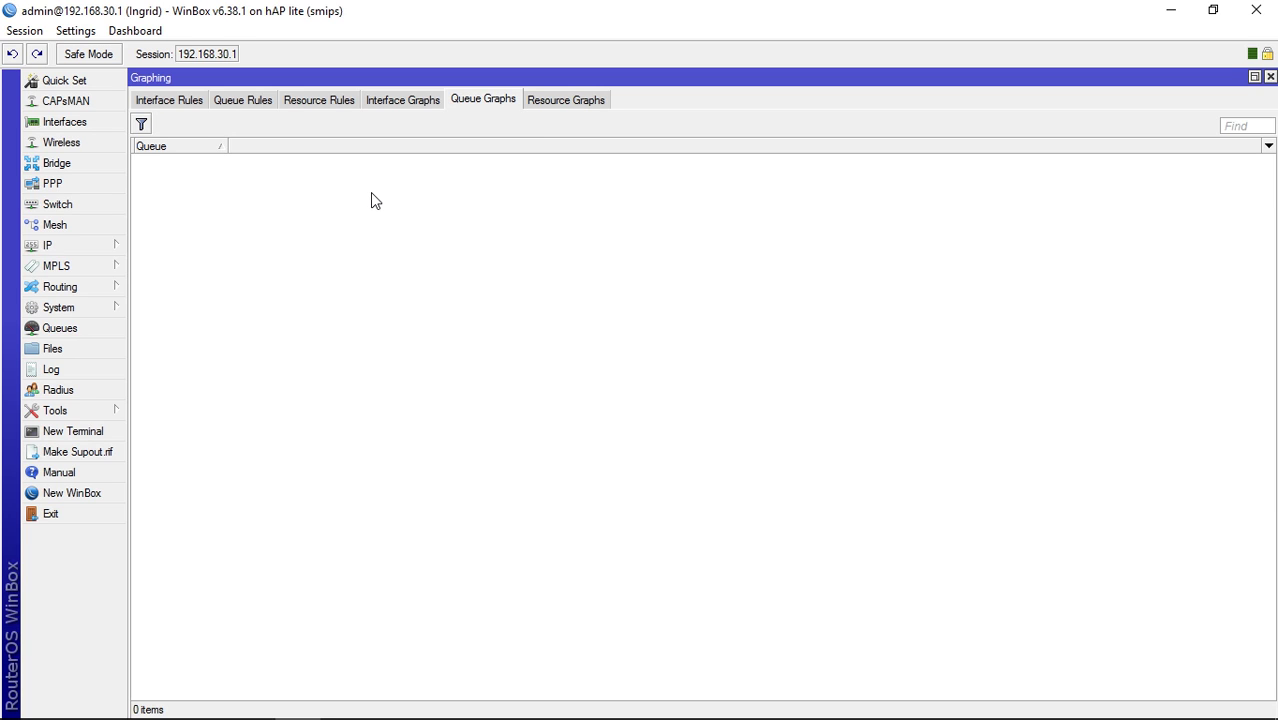
click(545, 103)
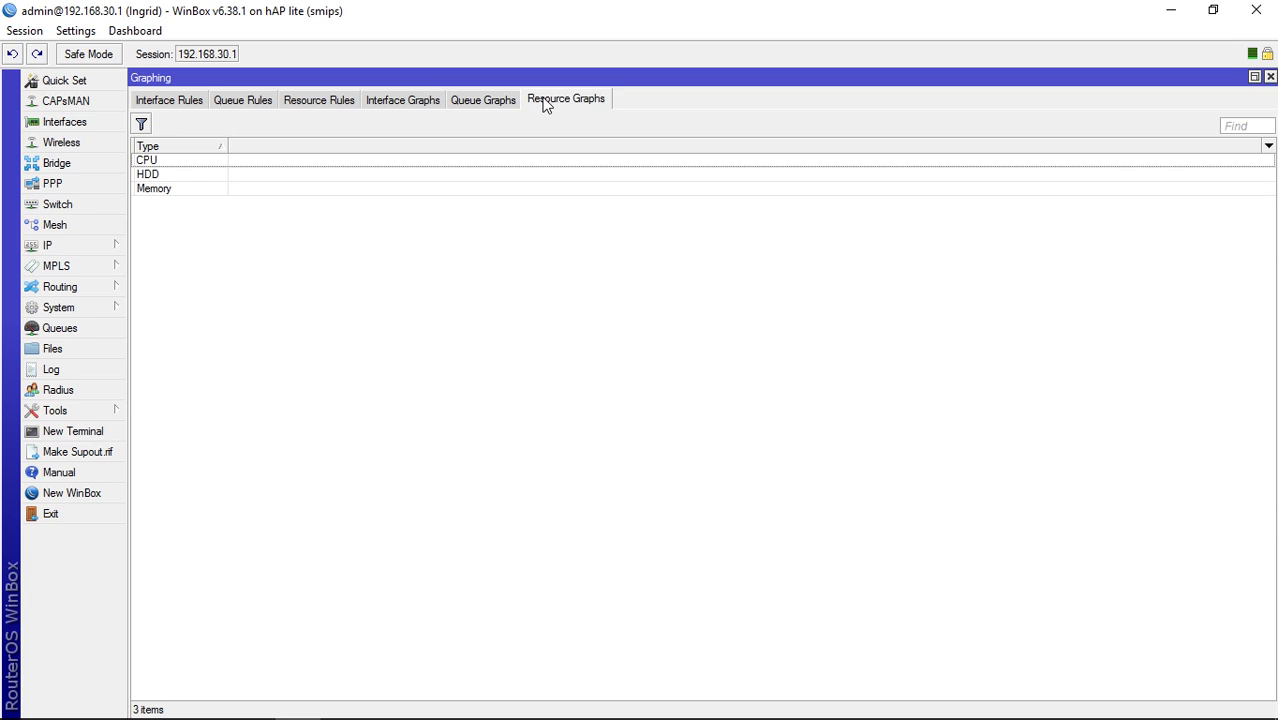
double_click(261, 160)
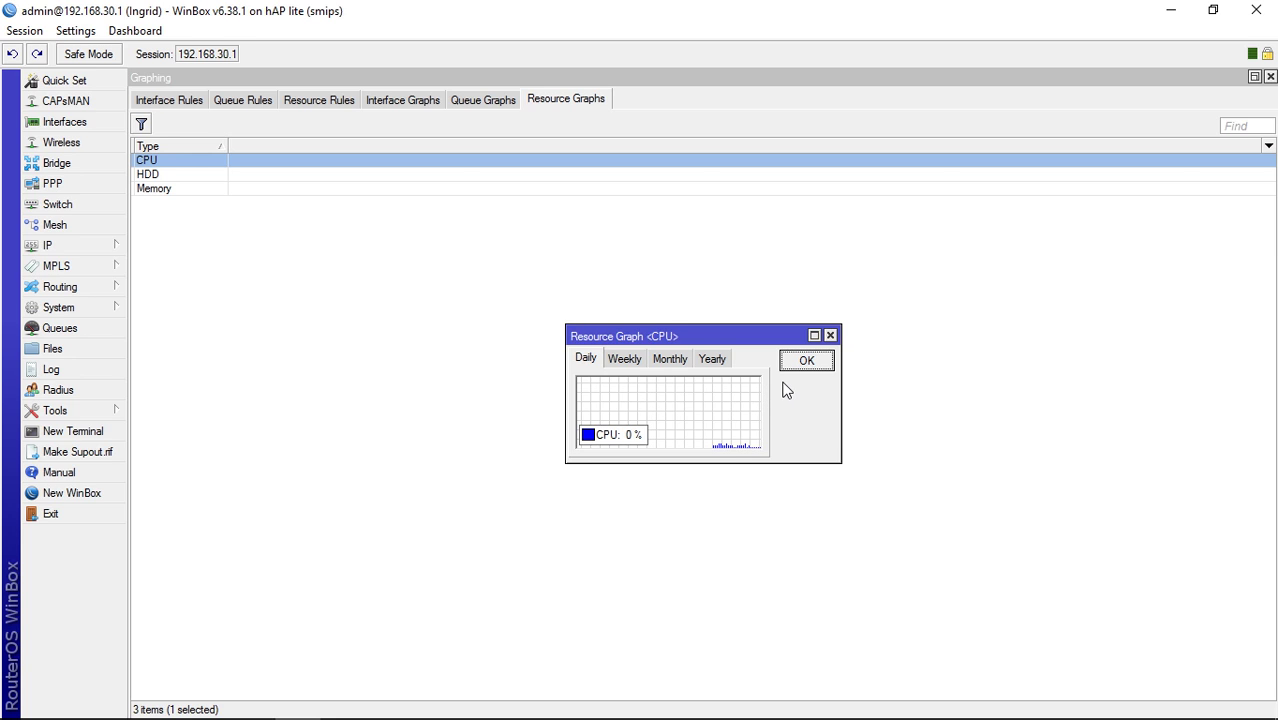
click(806, 362)
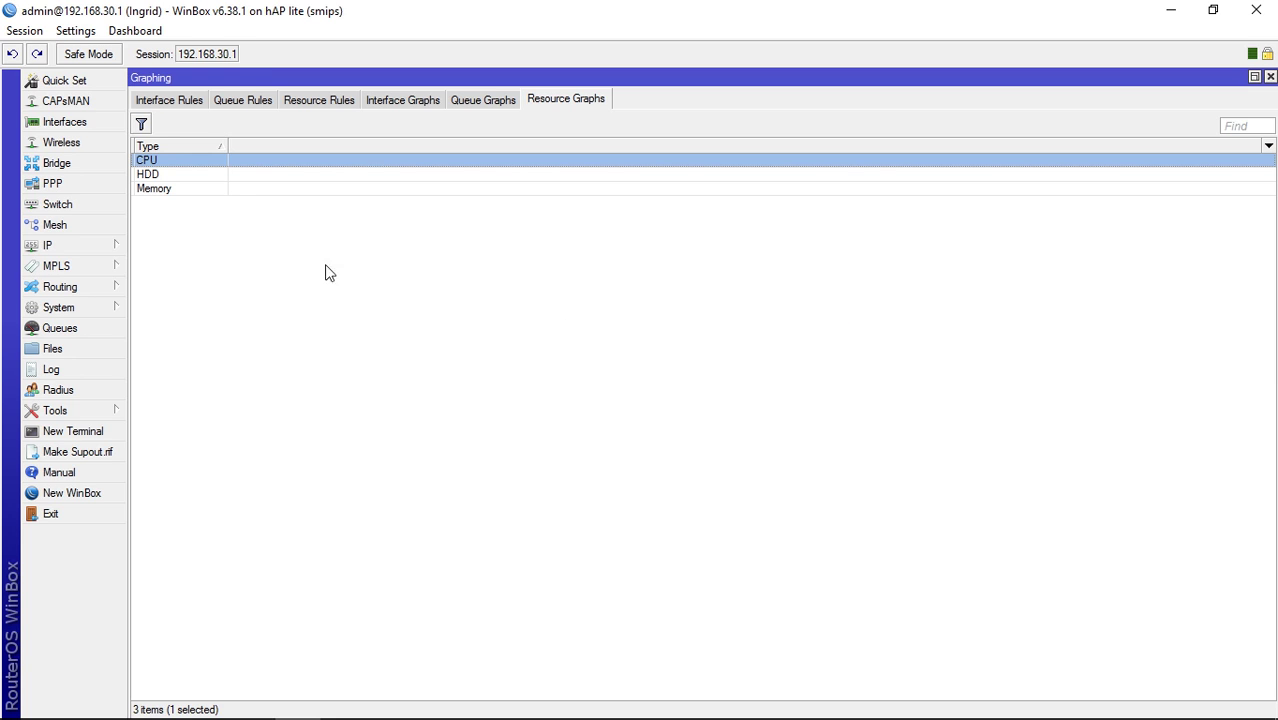
double_click(240, 179)
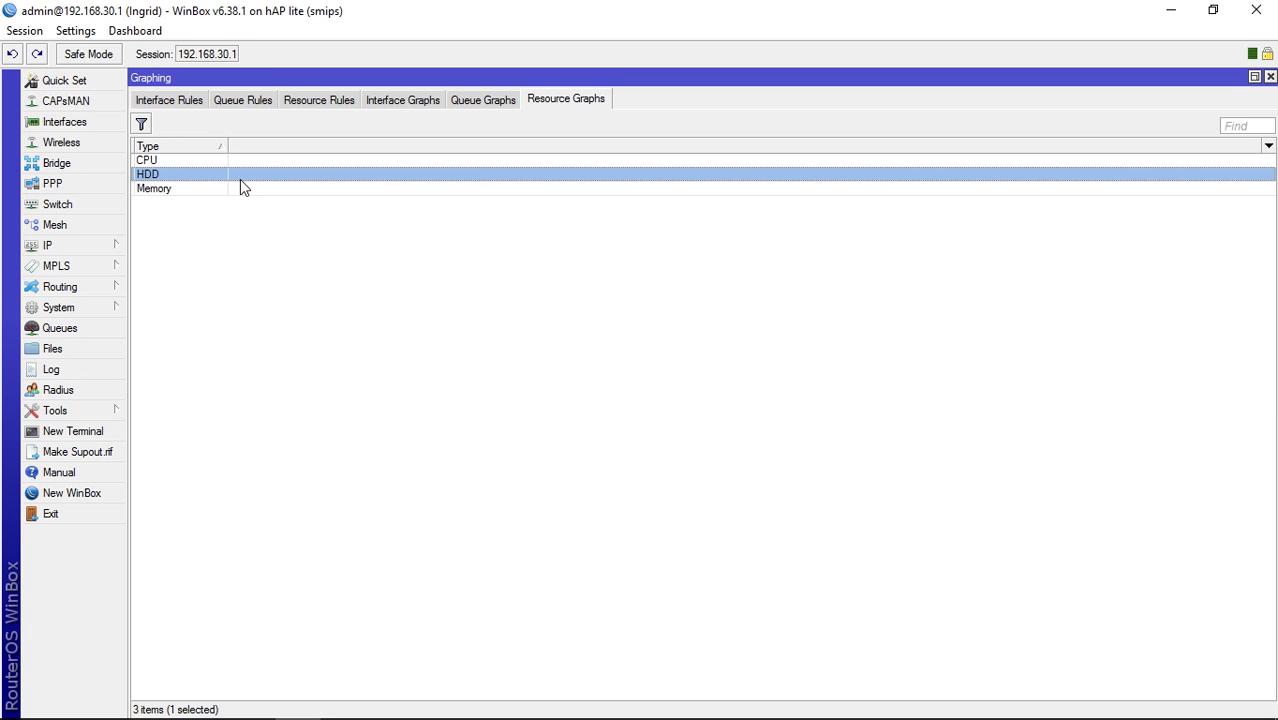
click(811, 367)
double_click(325, 189)
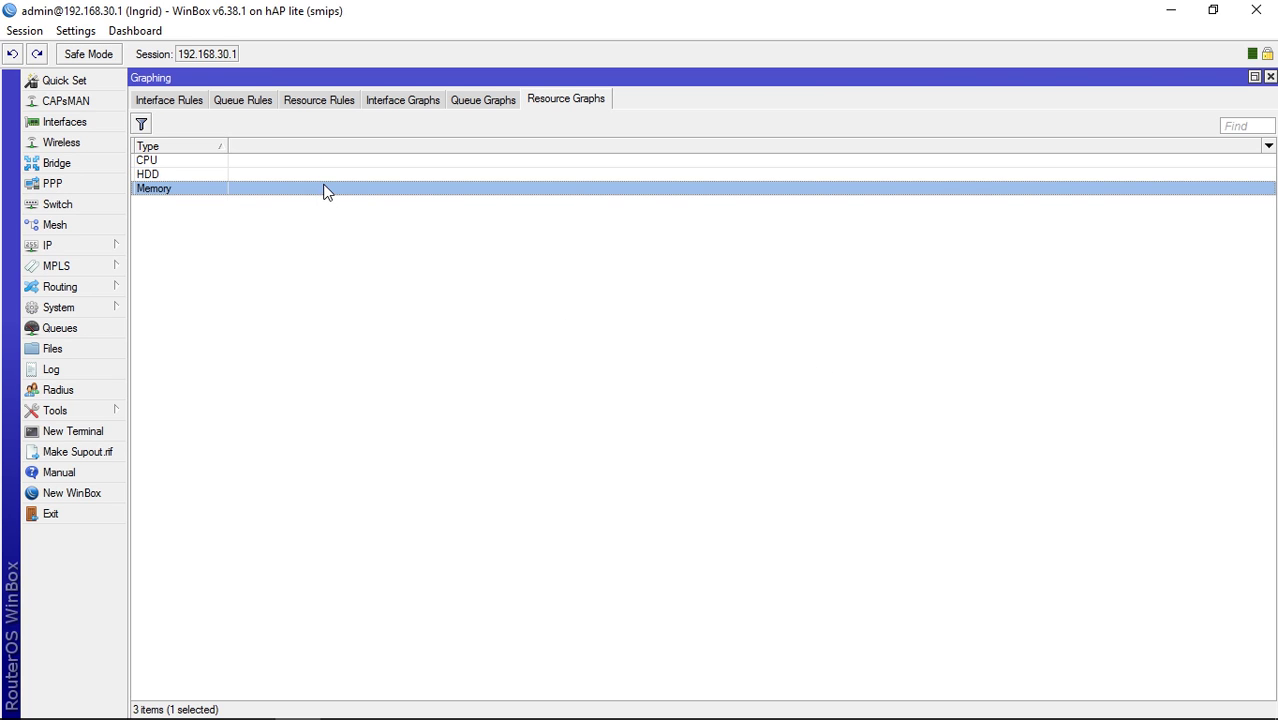
click(807, 362)
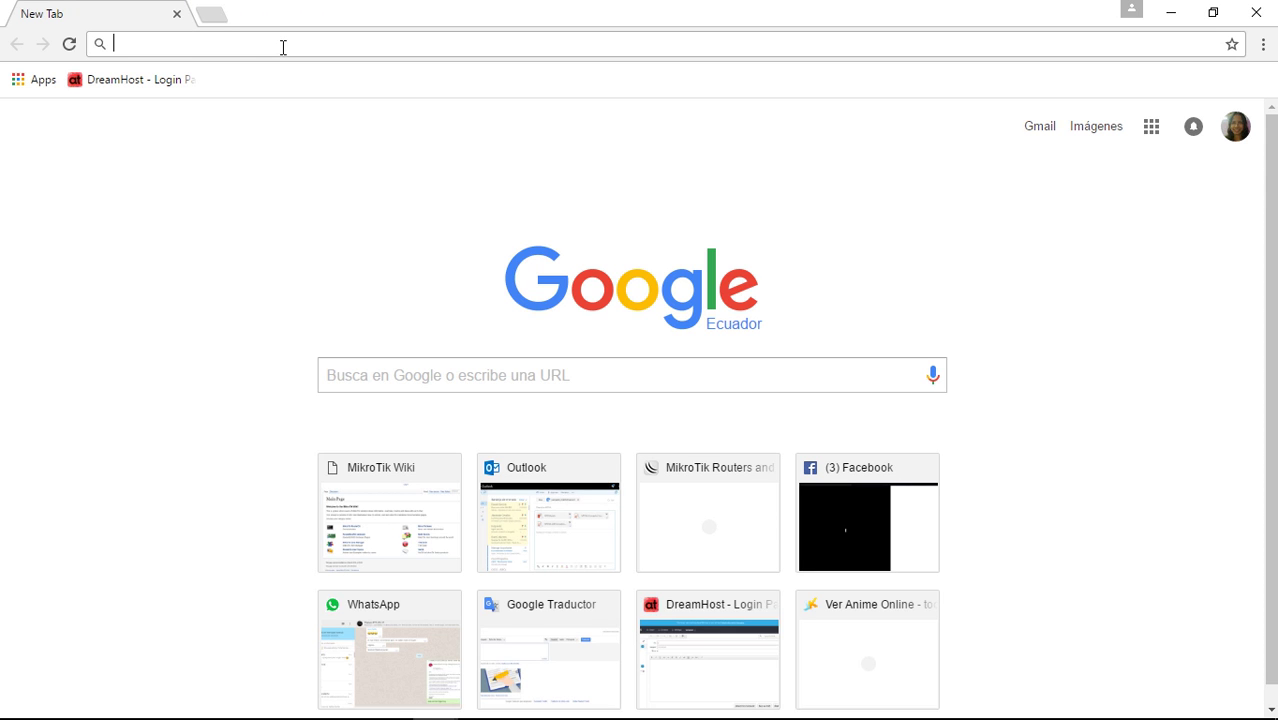
In Google Chrome, open the router's graphing page at 192.168.30.1/graphs/ and view the ether2 interface statistics
text(192.168.)
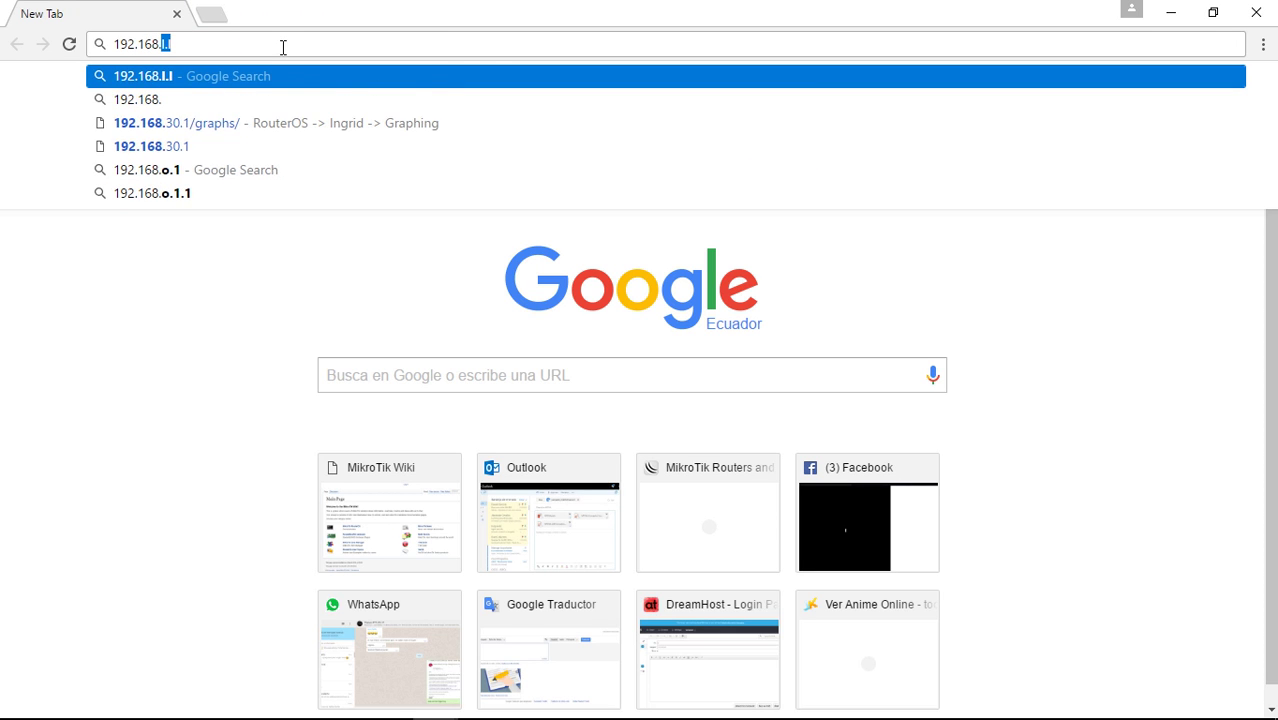
text(30.1)
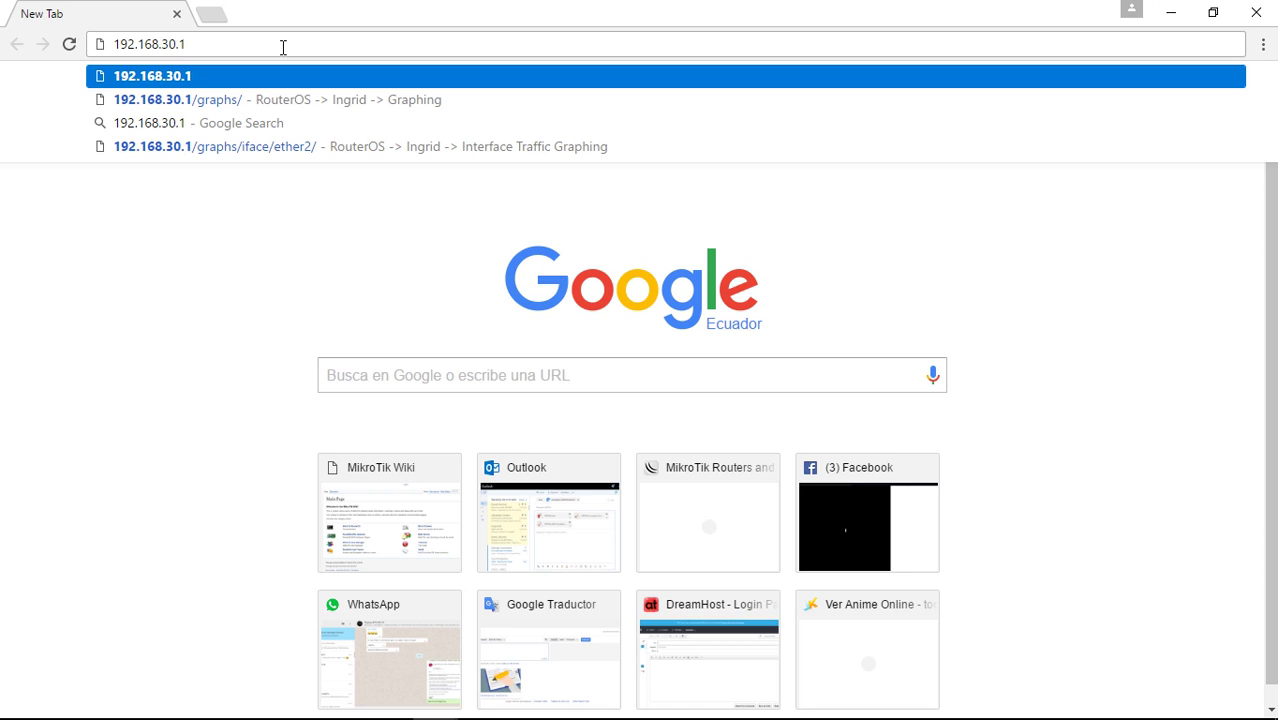
text(/)
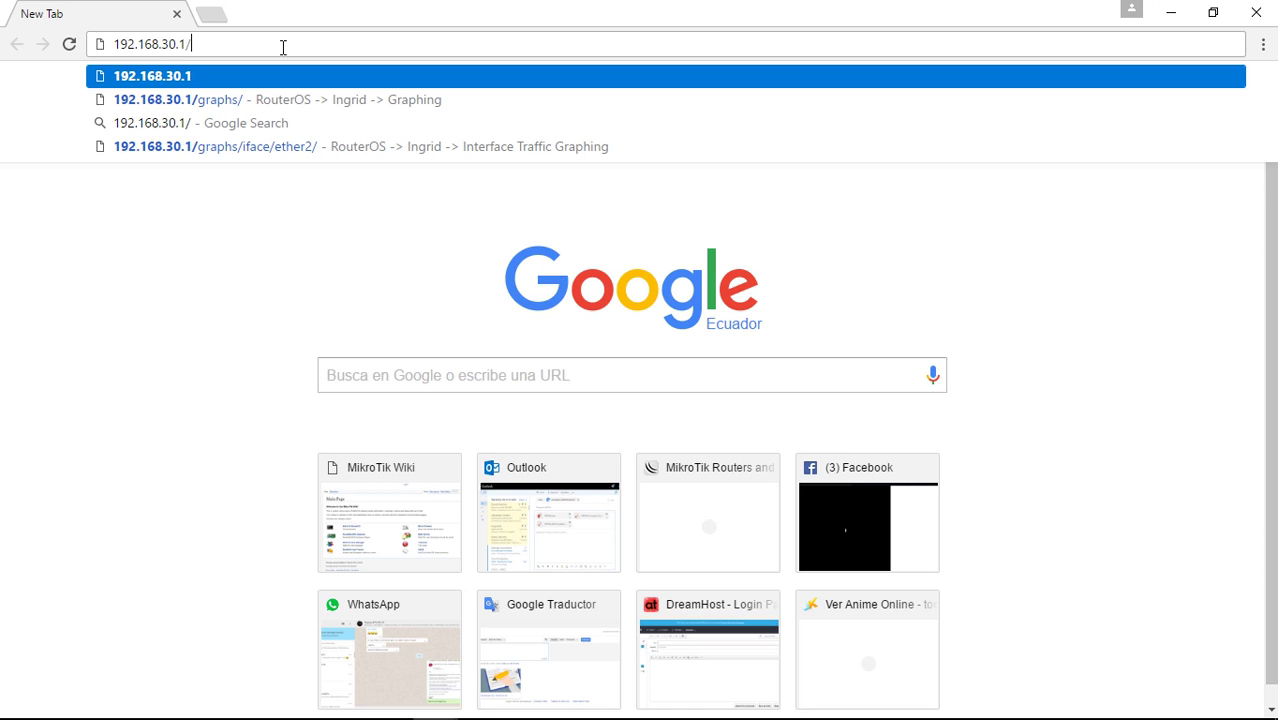
key(Down)
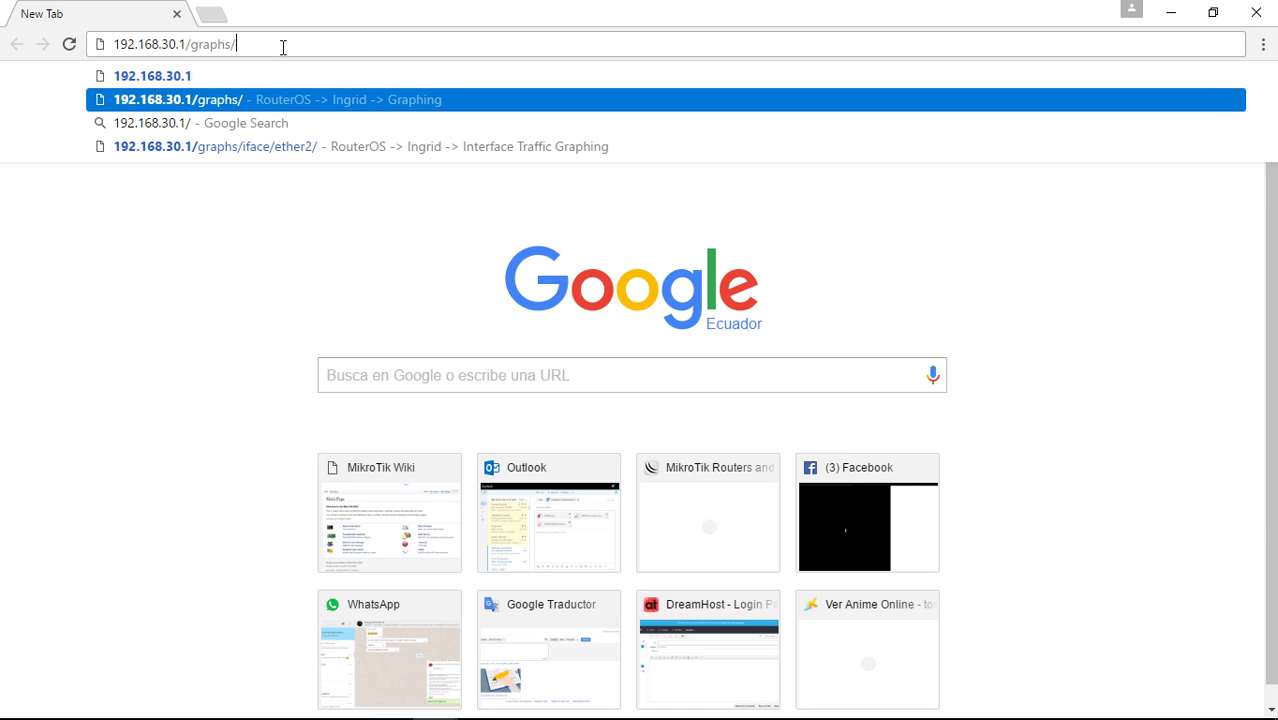
key(Return)
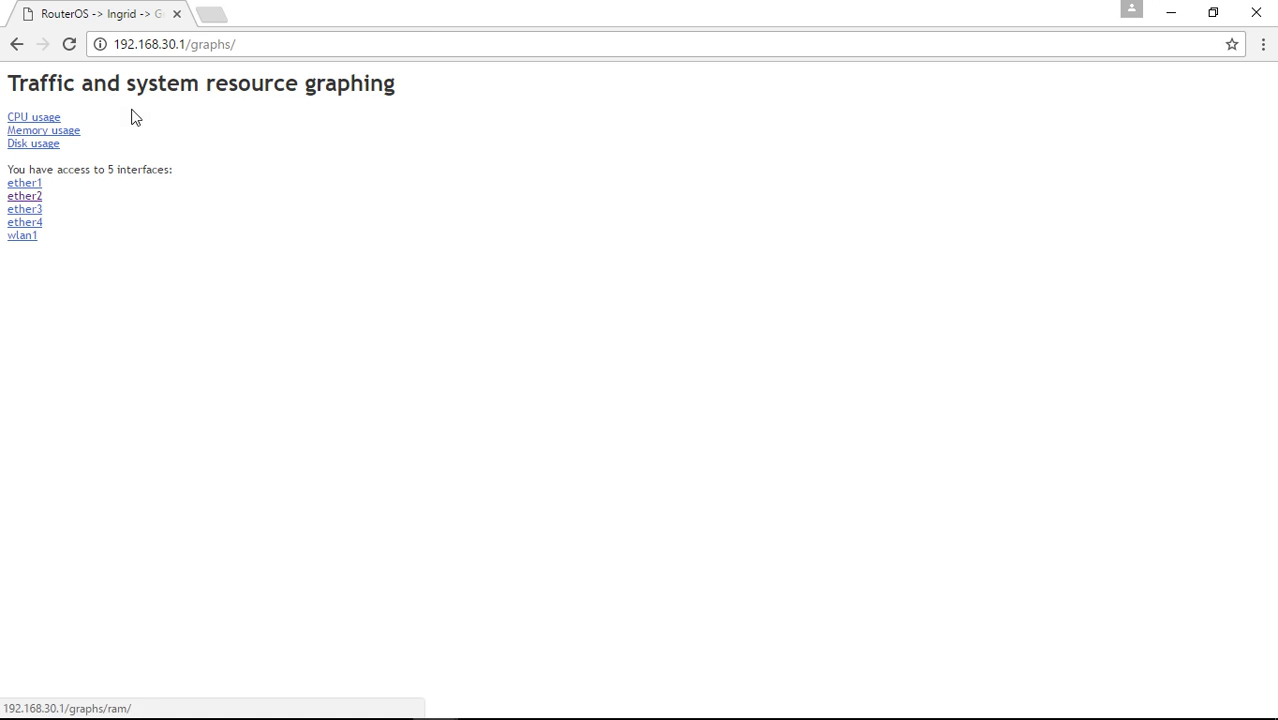
click(25, 199)
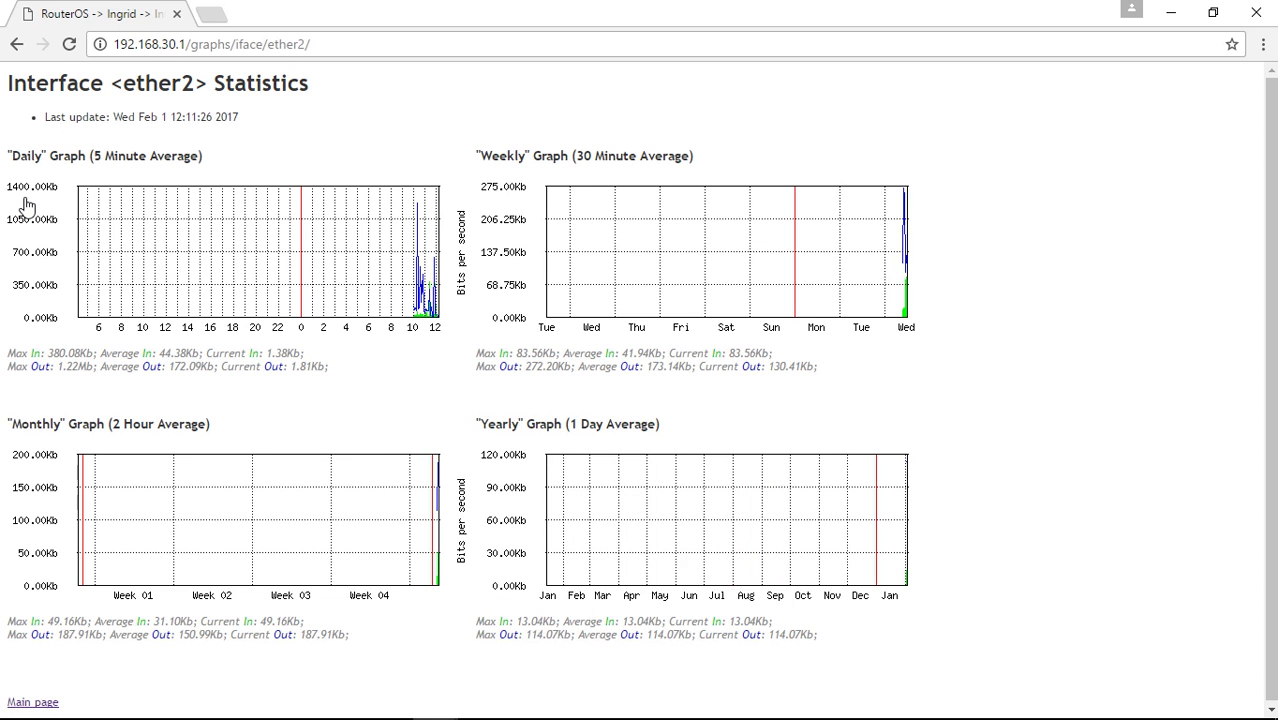